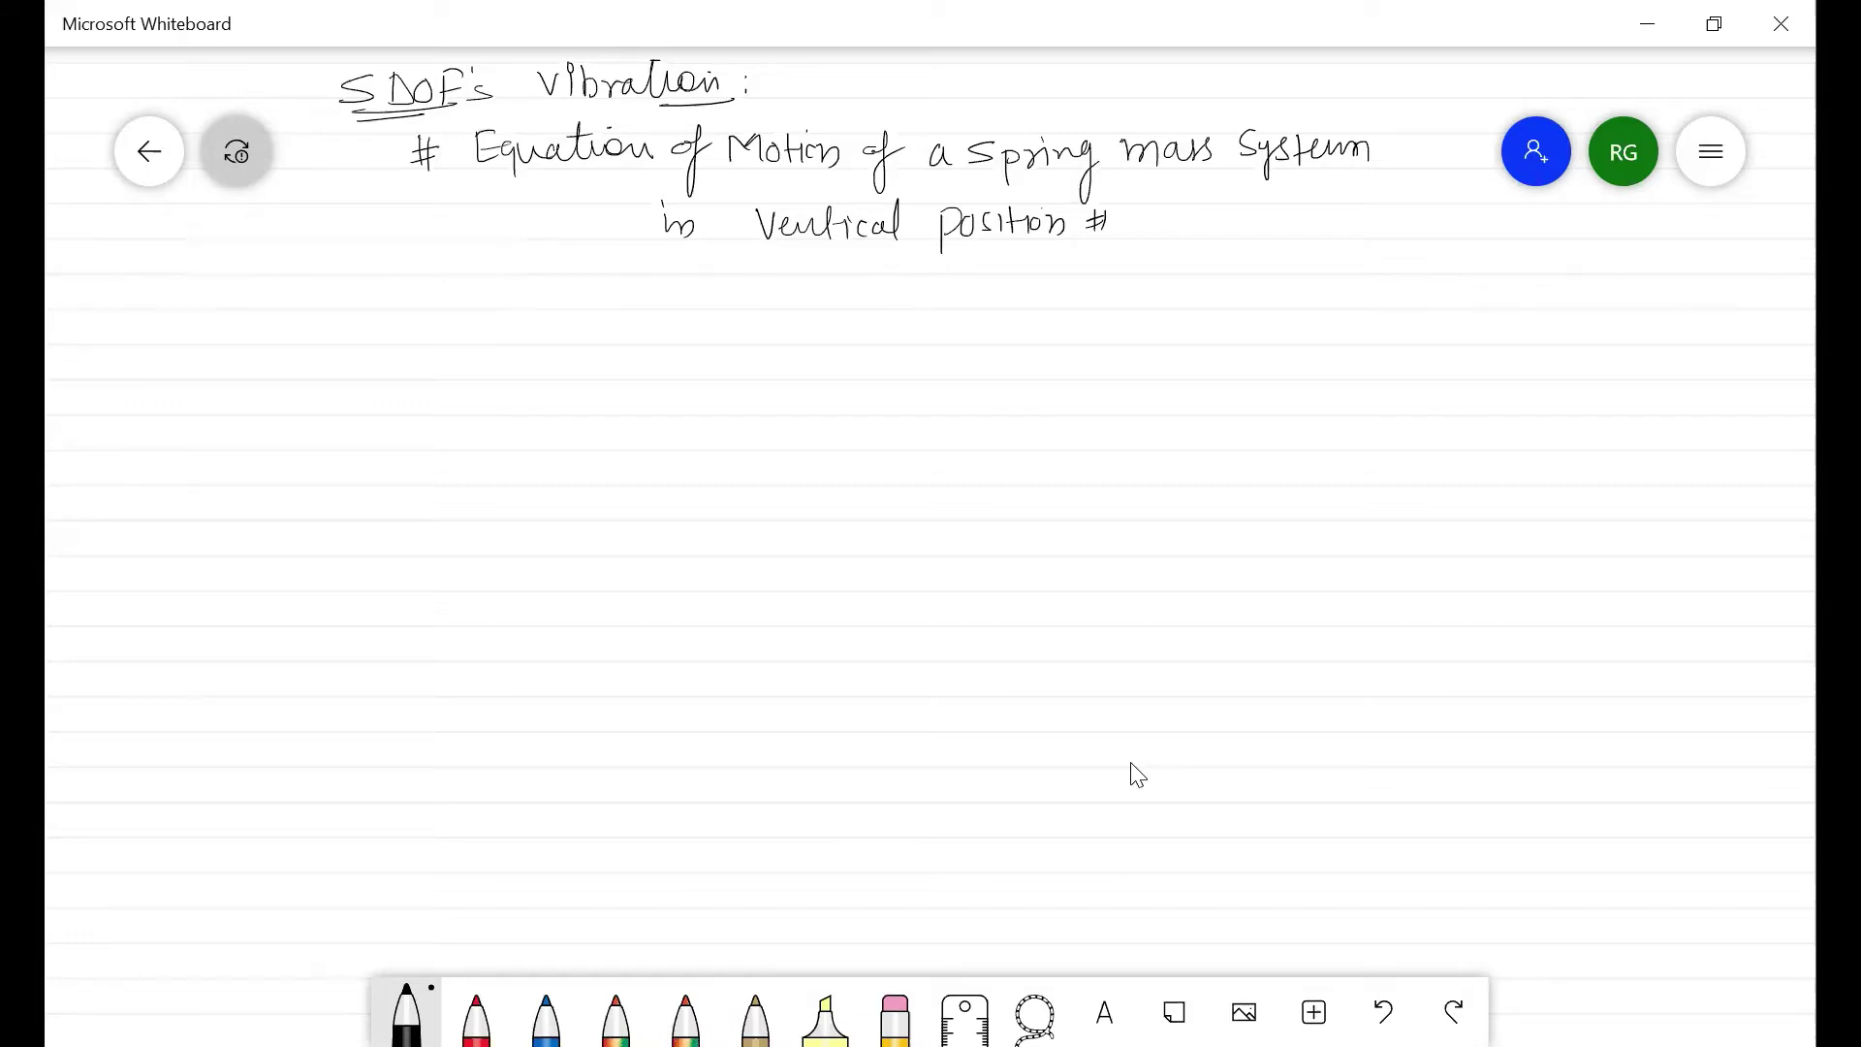
- Draw the first spring k with its l₀ free-length arrow, then a second spring holding mass m
mouse_move(398, 346)
mouse_down()
mouse_move(481, 341)
mouse_move(403, 338)
mouse_move(476, 329)
mouse_move(421, 378)
mouse_move(452, 396)
mouse_move(434, 464)
mouse_move(506, 414)
mouse_up()
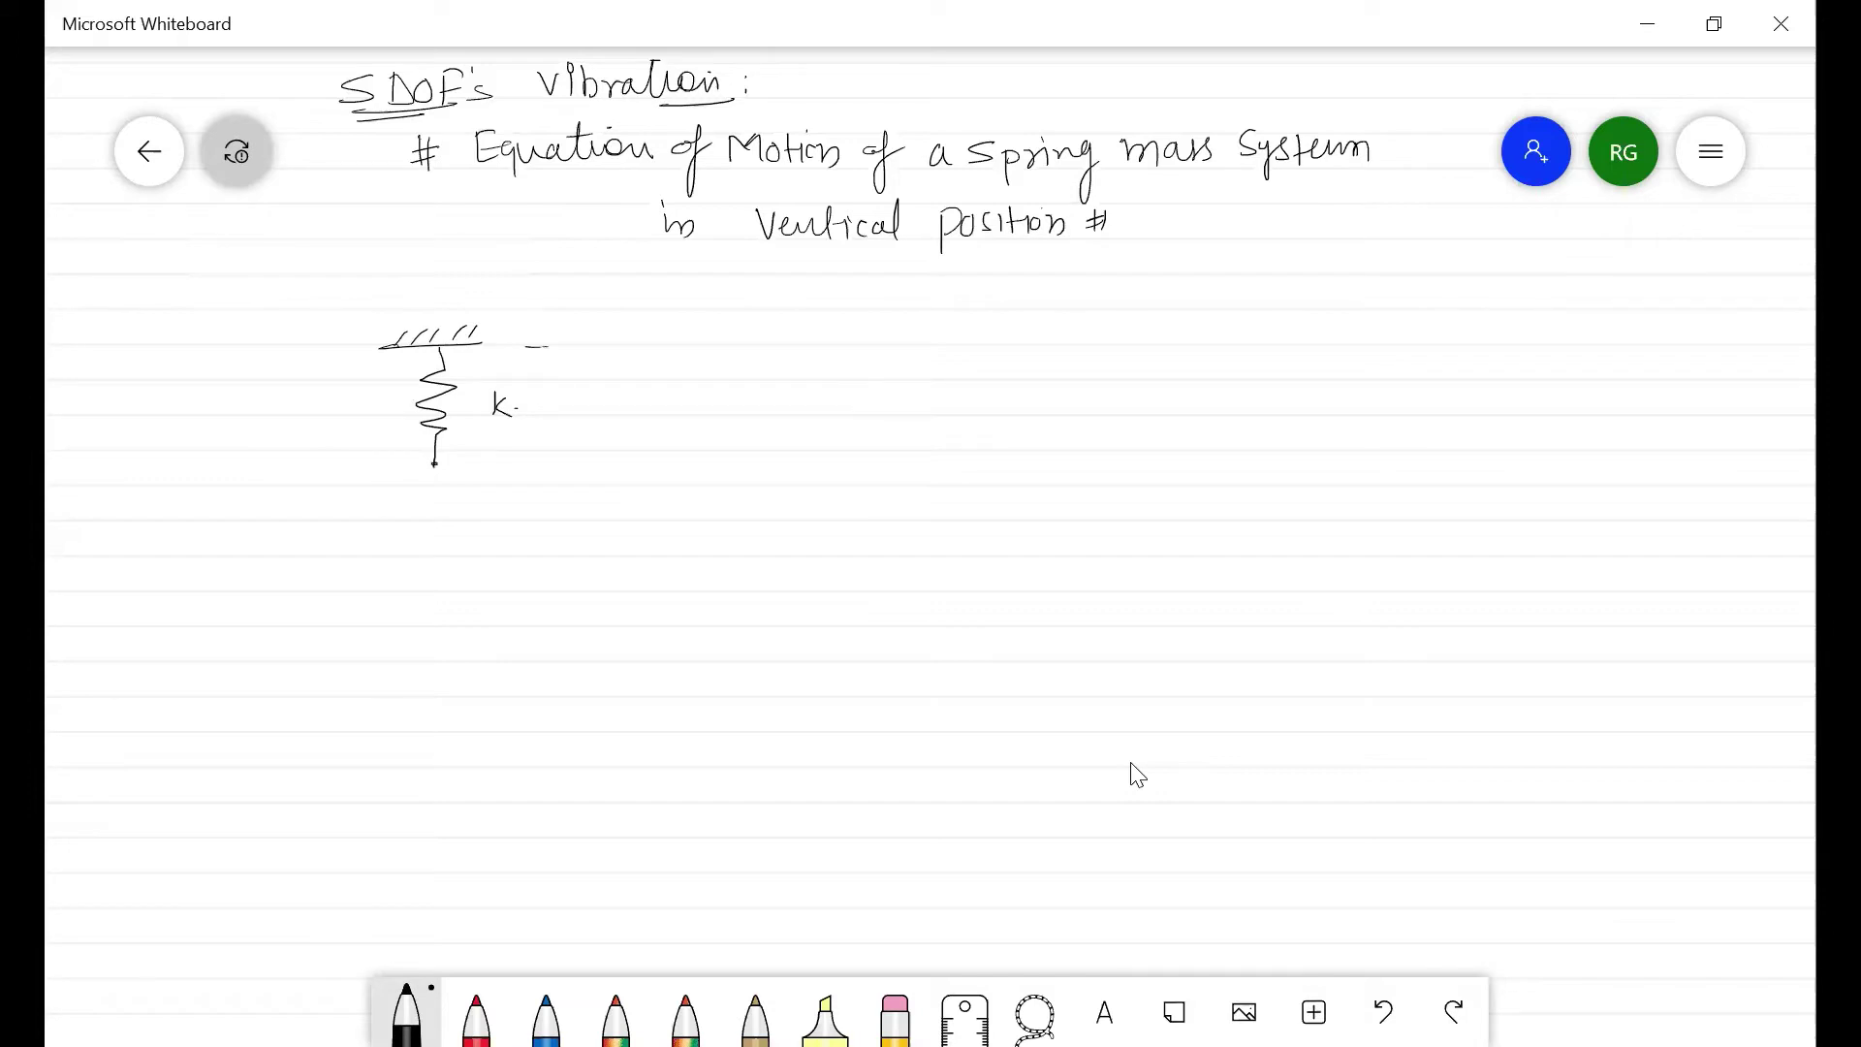
mouse_move(557, 353)
mouse_down()
mouse_move(559, 411)
mouse_move(583, 406)
mouse_move(558, 464)
mouse_up()
click(476, 1018)
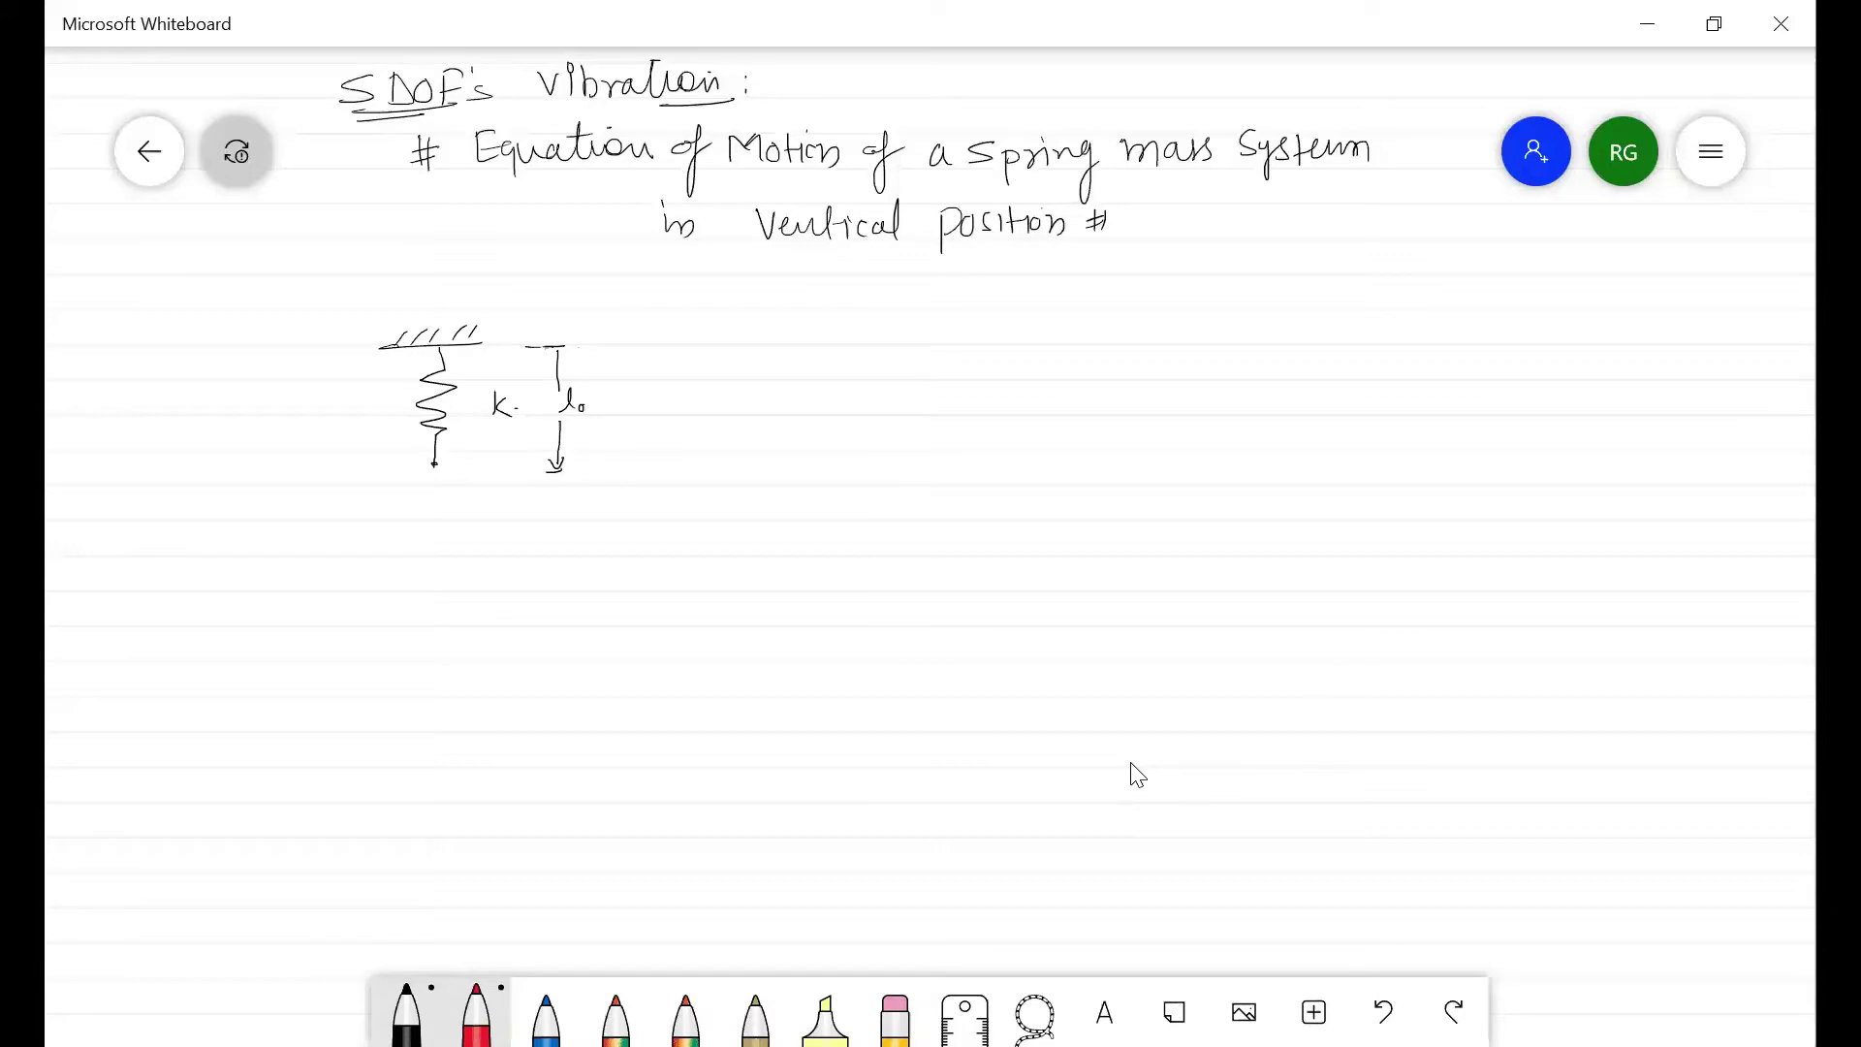
click(407, 1017)
mouse_move(624, 344)
mouse_down()
mouse_move(697, 337)
mouse_move(633, 337)
mouse_move(696, 335)
mouse_move(656, 398)
mouse_move(669, 501)
mouse_move(642, 497)
mouse_move(702, 504)
mouse_move(703, 529)
mouse_move(648, 526)
mouse_move(694, 524)
mouse_up()
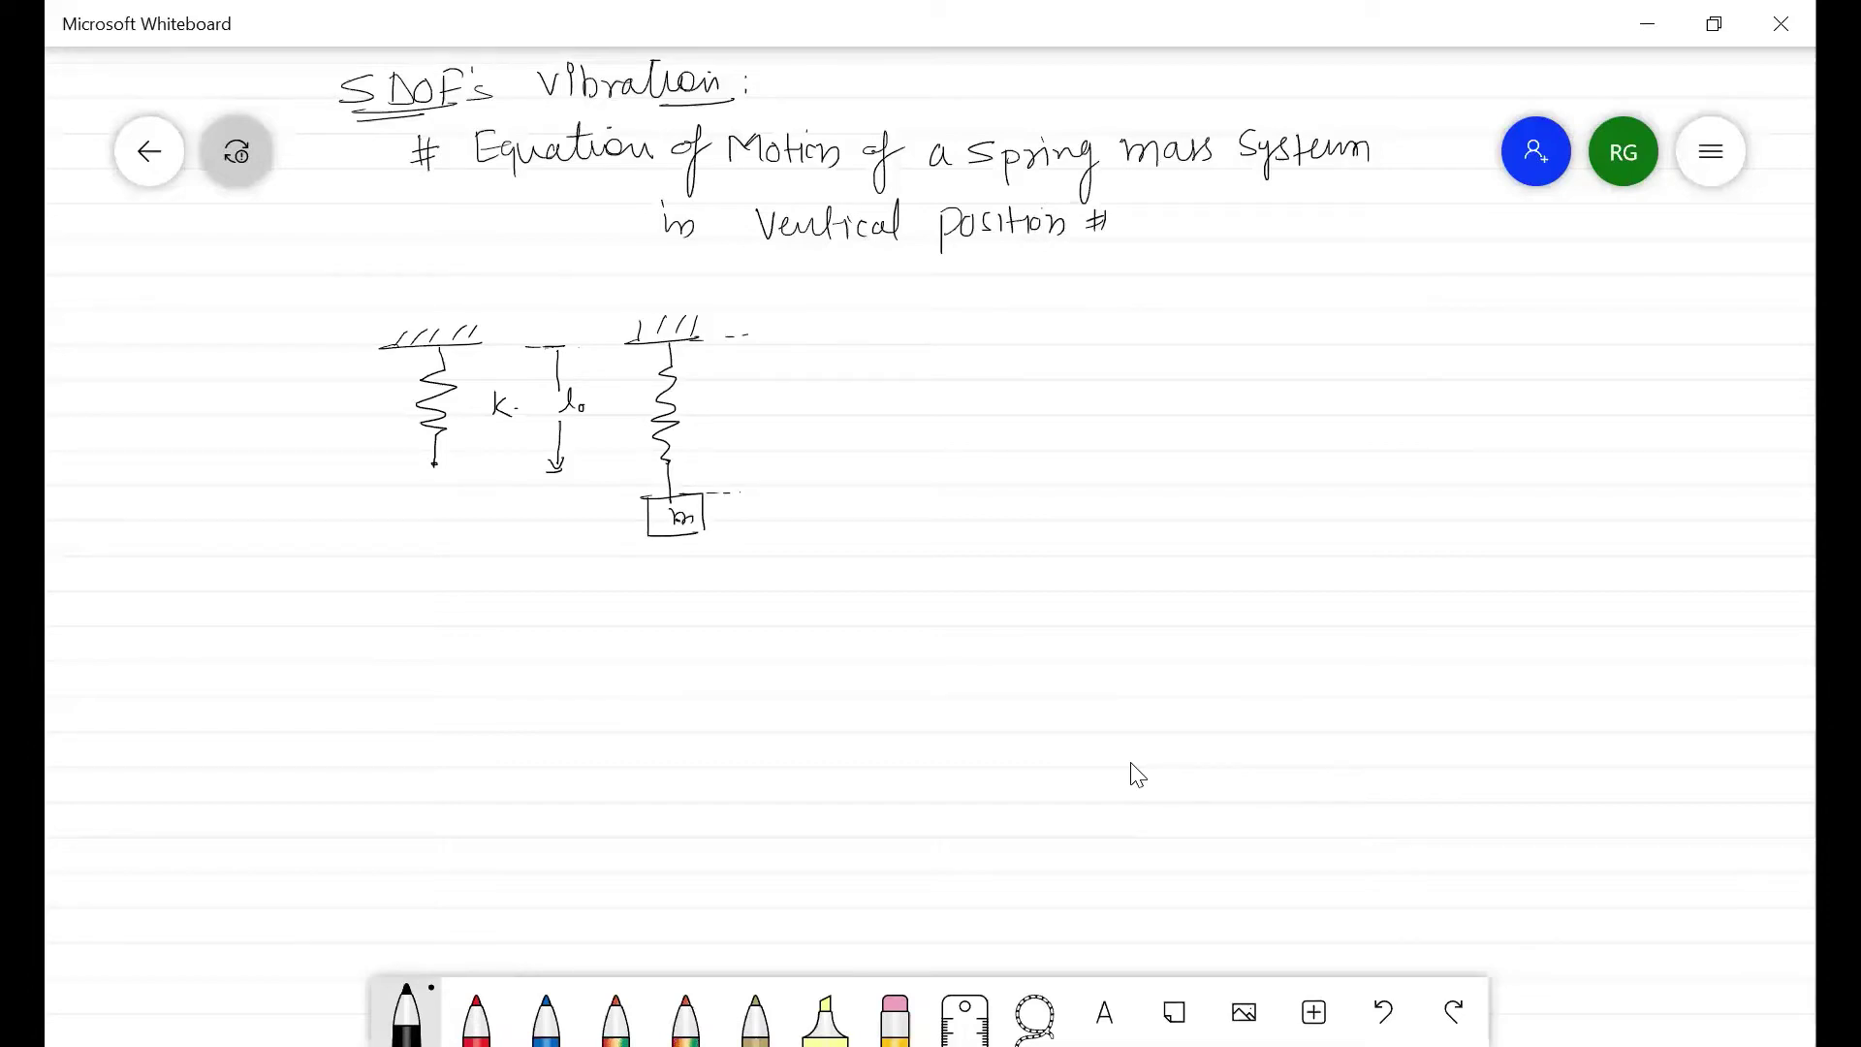
- Add the mg weight arrow under the mass and the (l₀+Δst) stretched-length dimension
drag(673, 524, 699, 579)
drag(714, 566, 701, 620)
drag(705, 492, 737, 491)
mouse_move(705, 335)
mouse_down()
mouse_move(766, 334)
mouse_move(745, 346)
mouse_move(746, 424)
mouse_up()
drag(759, 415, 778, 411)
mouse_move(768, 398)
mouse_down()
mouse_move(768, 424)
mouse_move(802, 420)
mouse_up()
mouse_move(818, 411)
mouse_down()
mouse_move(809, 427)
mouse_move(836, 415)
mouse_up()
drag(844, 390, 845, 424)
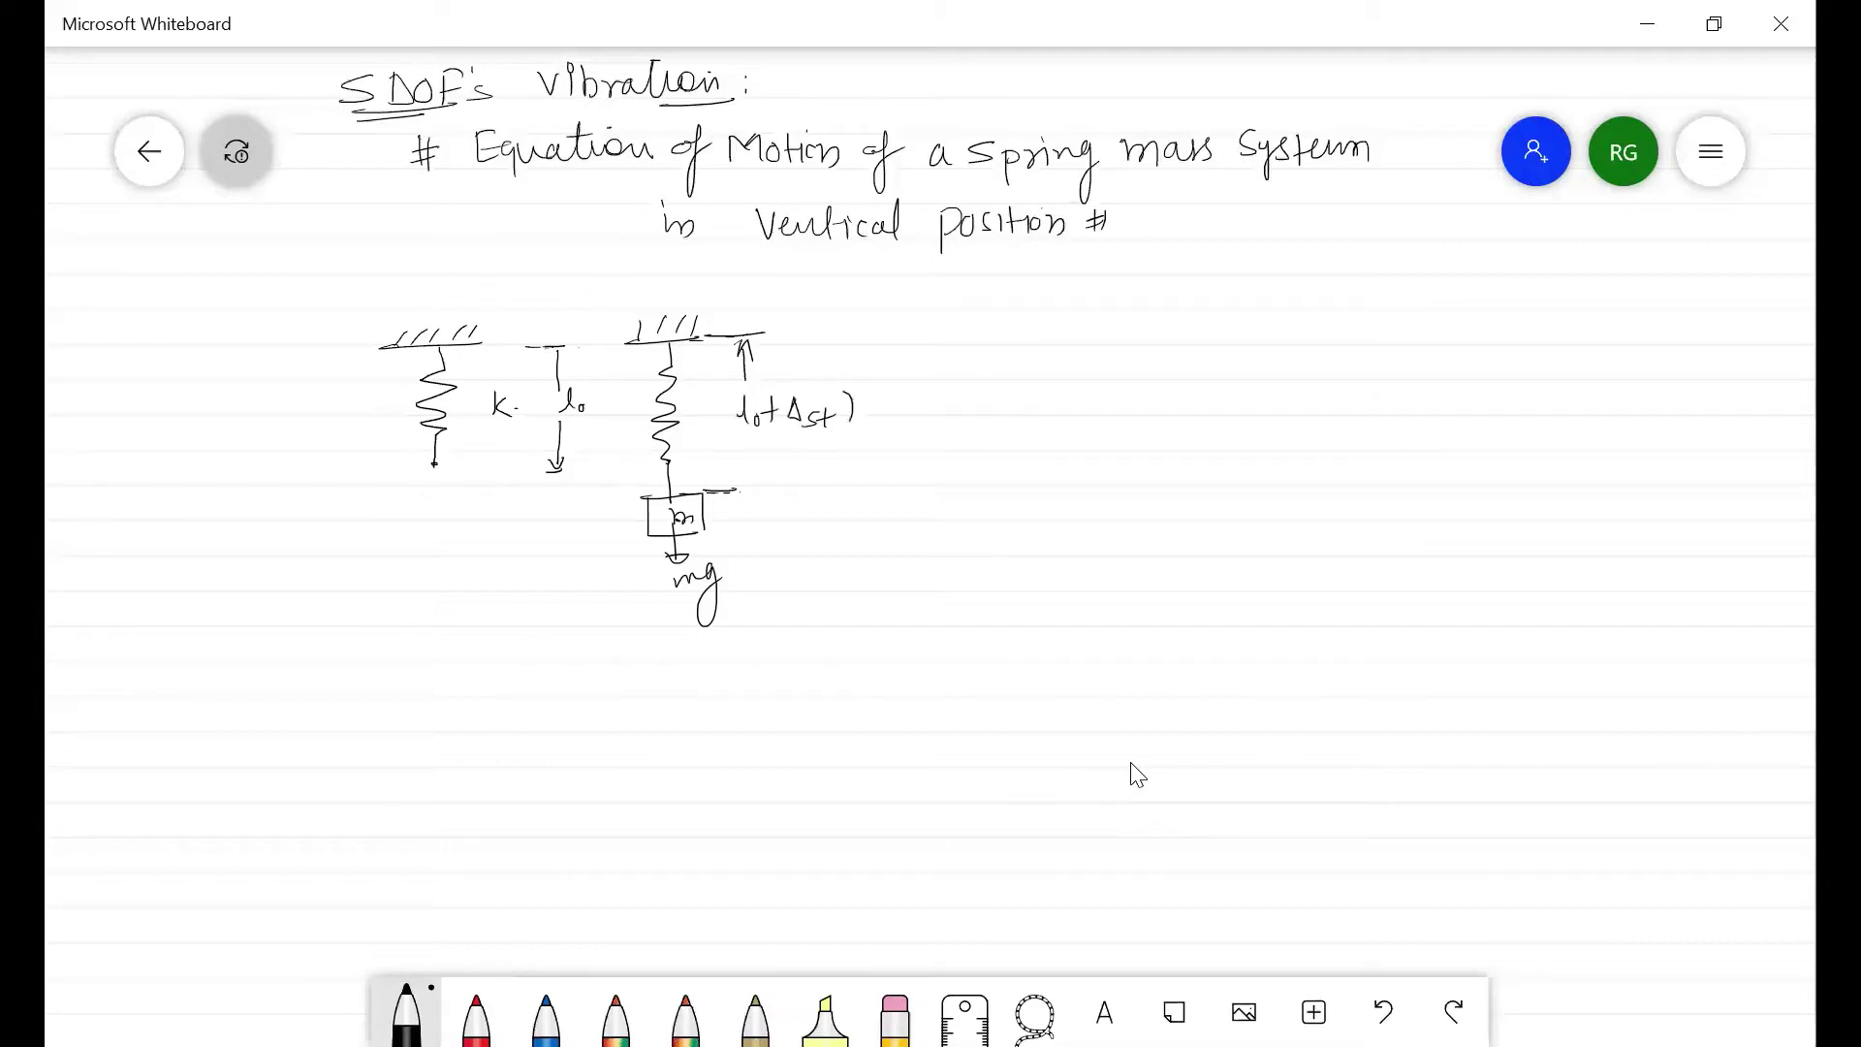
drag(741, 392, 755, 477)
- Label the dashed line 'static equilibrium position'
mouse_move(1211, 460)
mouse_down()
mouse_move(1186, 481)
mouse_move(1281, 470)
mouse_move(1367, 496)
mouse_move(1406, 473)
mouse_up()
mouse_move(1411, 438)
mouse_down()
mouse_move(1568, 450)
mouse_move(1622, 469)
mouse_move(1671, 469)
mouse_up()
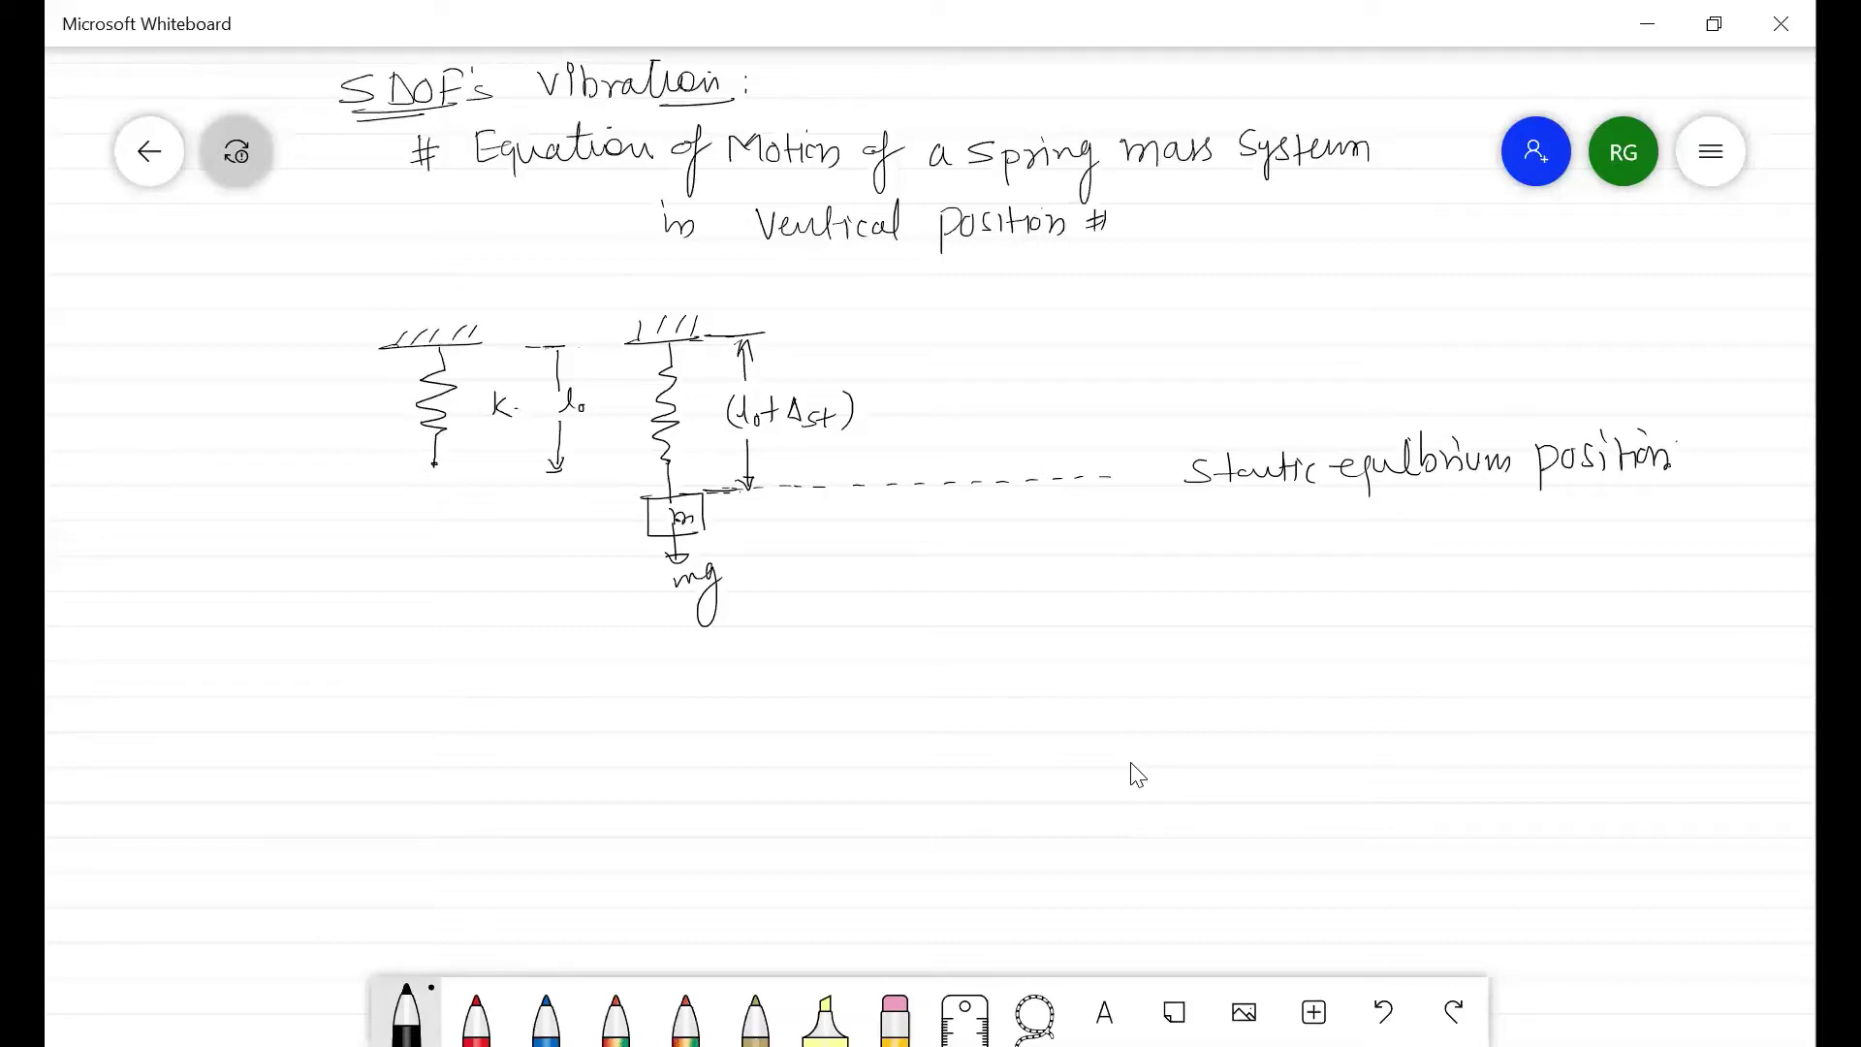
click(476, 1016)
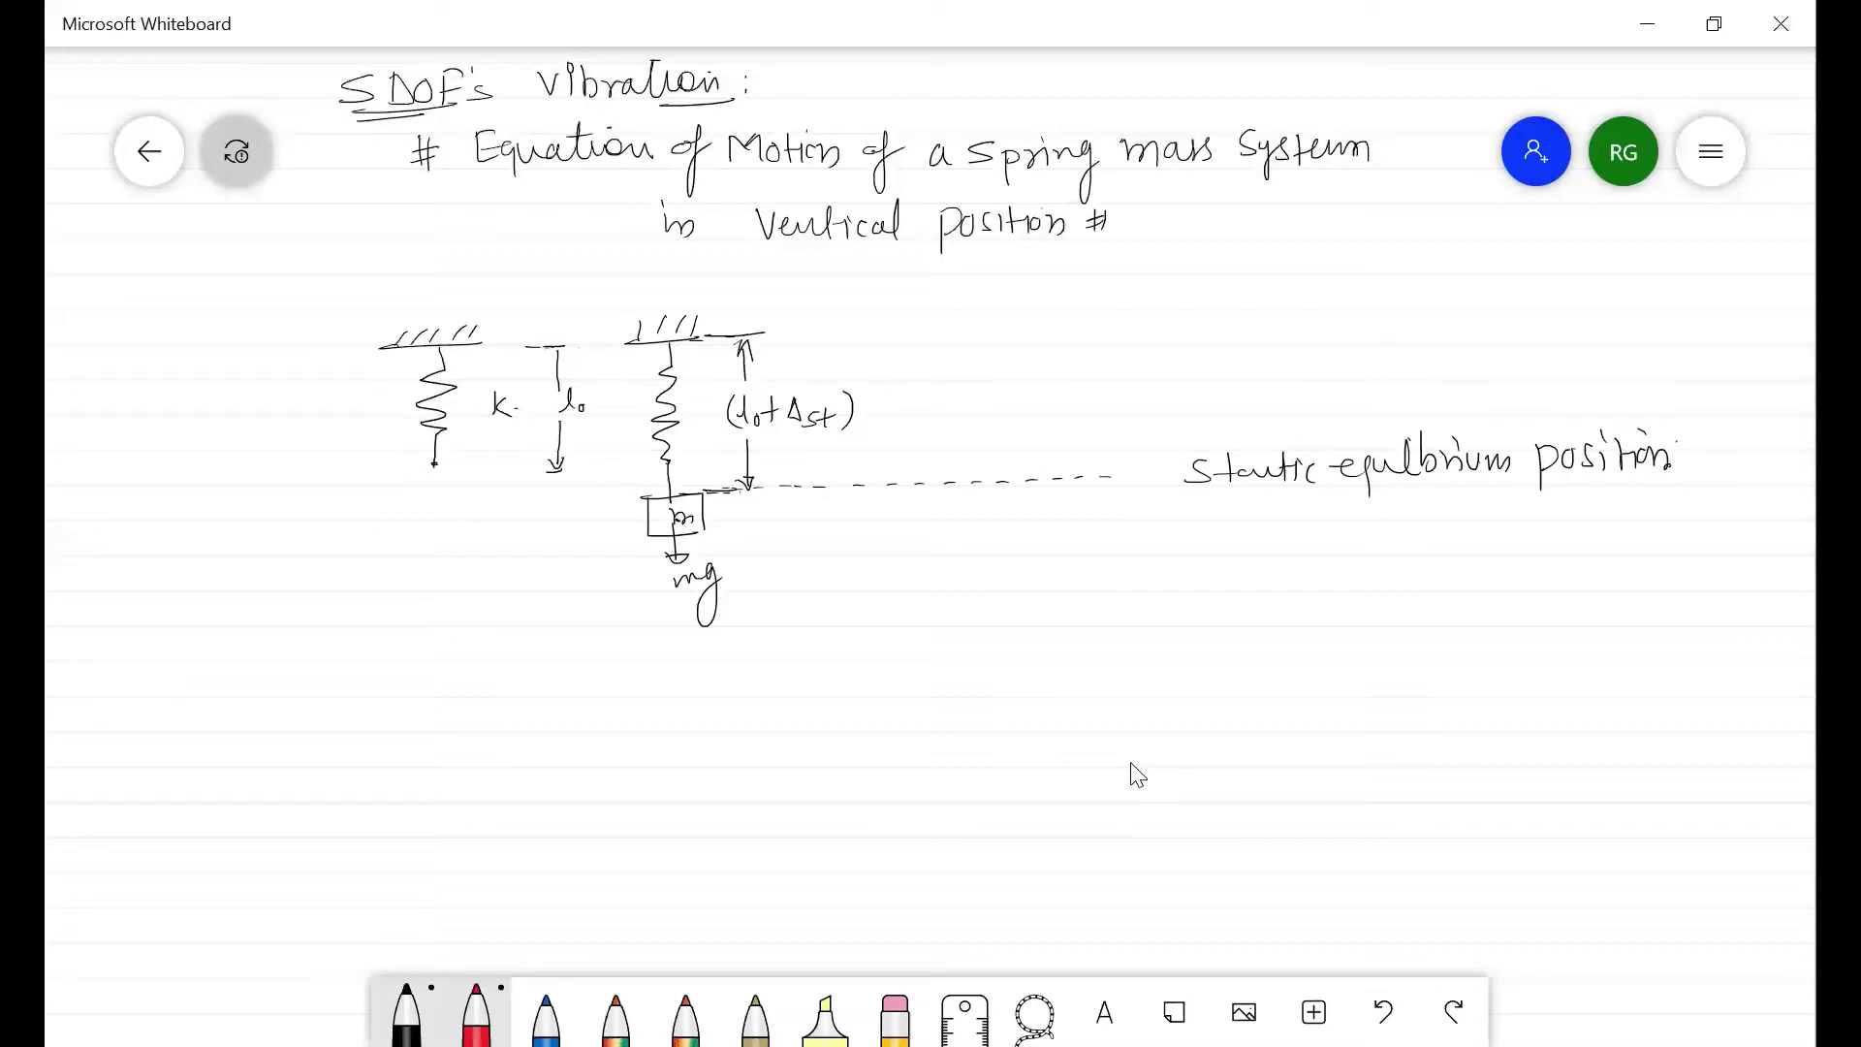
- Draw a red box on the equilibrium line with mg pointing down and kΔst pointing up
mouse_move(866, 484)
mouse_down()
mouse_move(922, 485)
mouse_move(923, 507)
mouse_move(870, 521)
mouse_move(923, 520)
mouse_up()
drag(891, 504, 907, 577)
drag(926, 562, 907, 619)
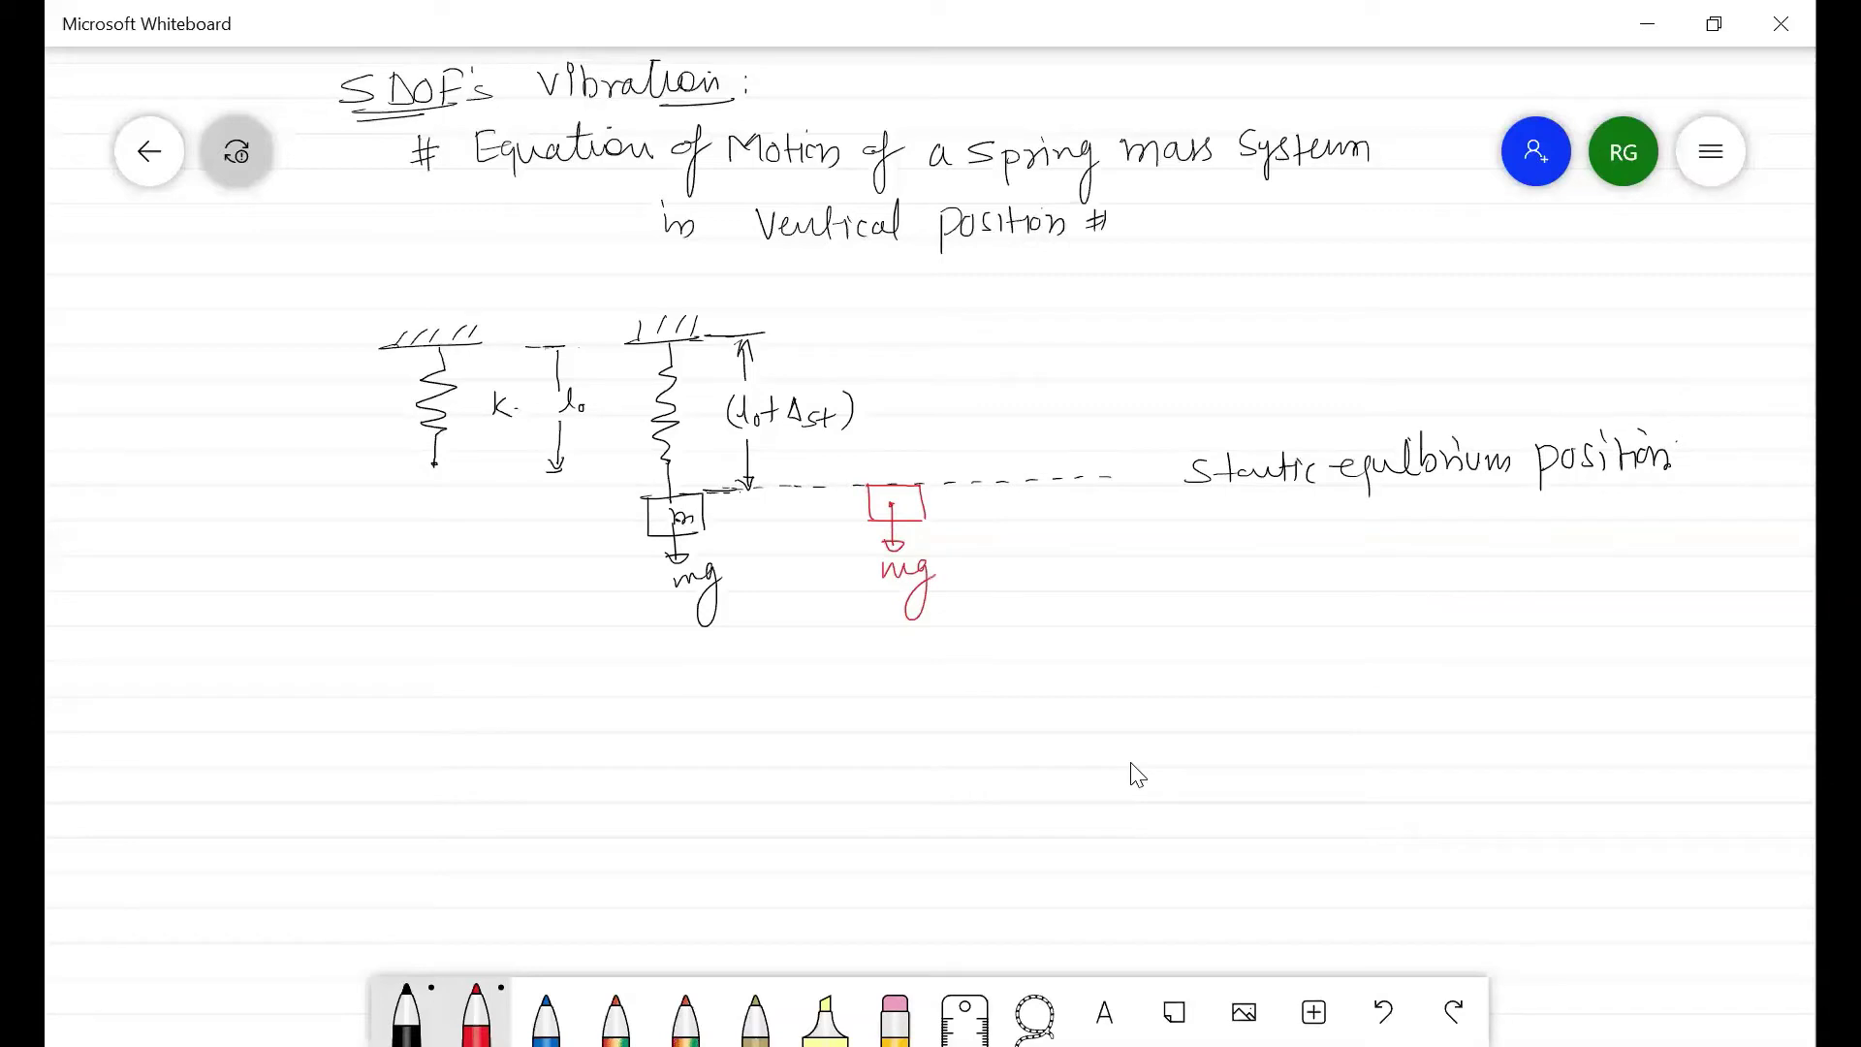
mouse_move(890, 489)
mouse_down()
mouse_move(889, 441)
mouse_move(900, 463)
mouse_up()
drag(915, 416, 916, 438)
mouse_move(926, 417)
mouse_down()
mouse_move(917, 432)
mouse_move(995, 448)
mouse_up()
drag(986, 433, 1003, 432)
- Draw a red third spring and mass at the equilibrium line, marking downward displacement x, ẋ, ẍ
mouse_move(1035, 336)
mouse_down()
mouse_move(1115, 335)
mouse_move(1050, 323)
mouse_up()
drag(1058, 333, 1070, 320)
mouse_move(1077, 330)
mouse_down()
mouse_move(1092, 316)
mouse_move(1087, 492)
mouse_move(1106, 500)
mouse_move(1071, 539)
mouse_move(1113, 532)
mouse_up()
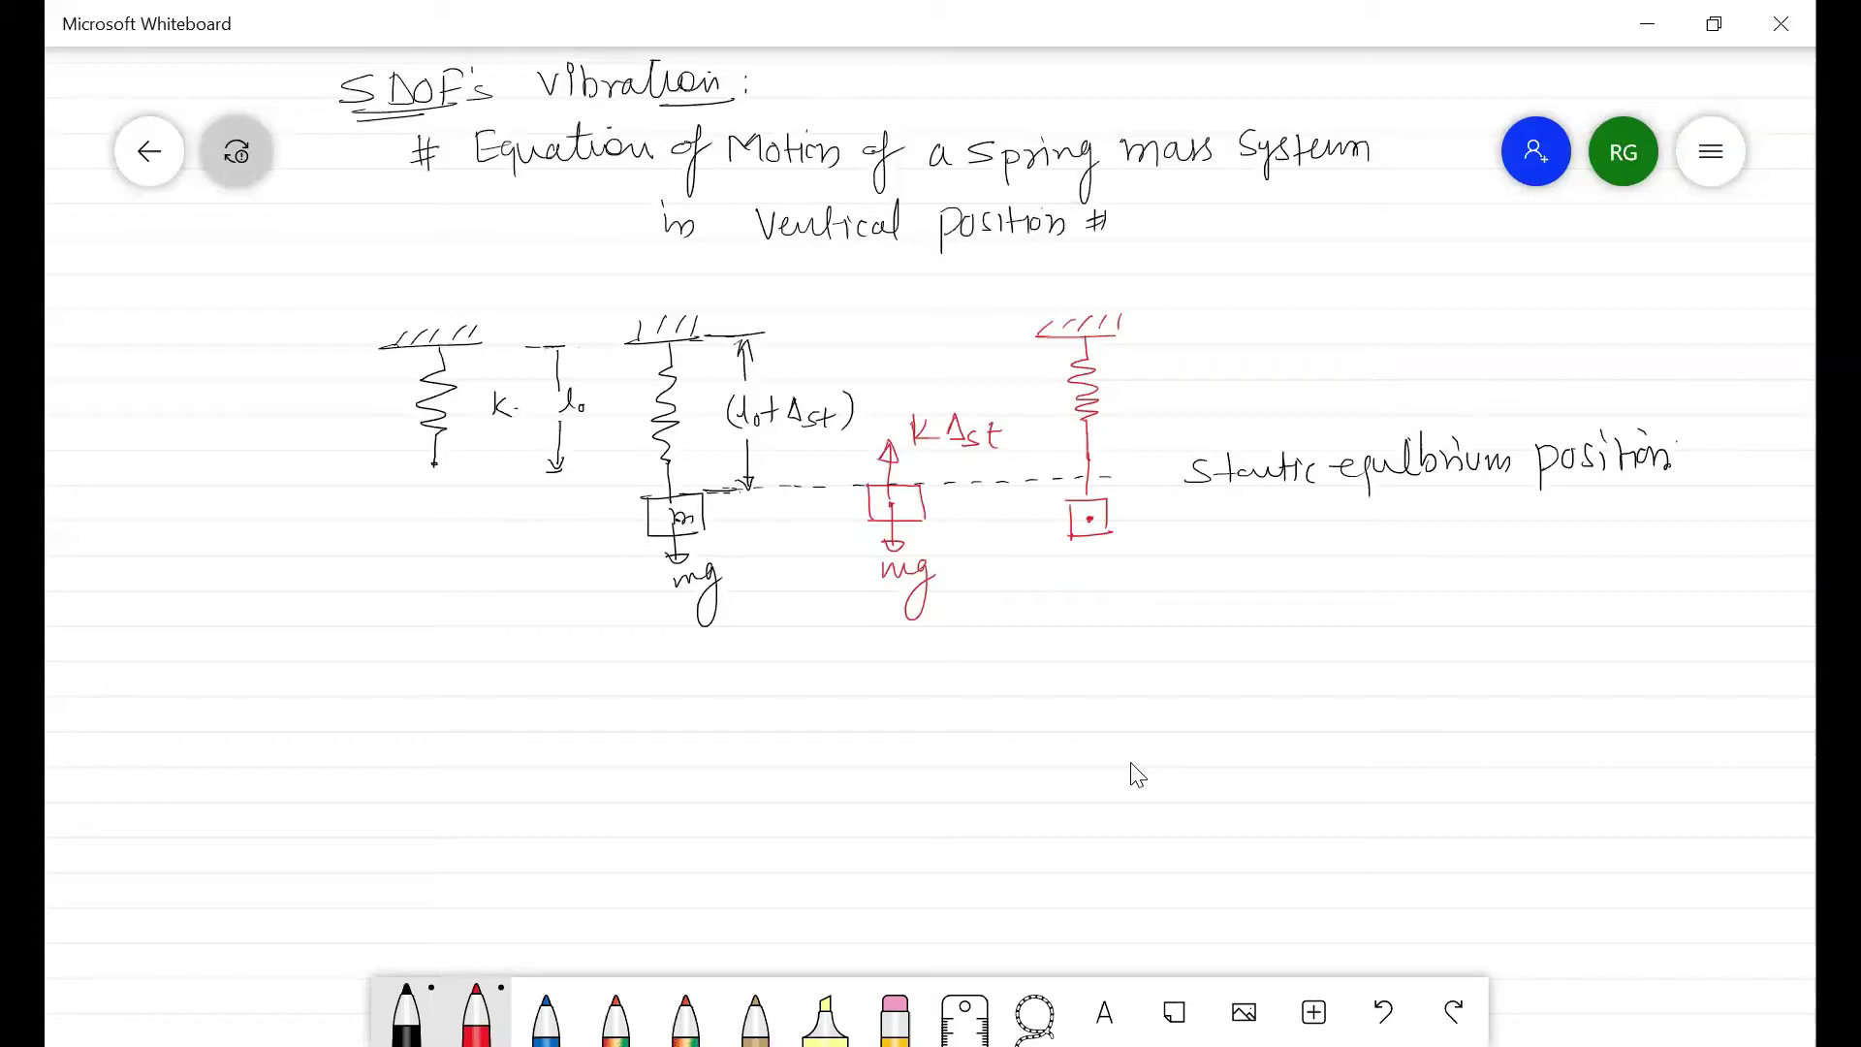
mouse_move(1135, 474)
mouse_down()
mouse_move(1159, 494)
mouse_move(1161, 474)
mouse_up()
drag(1149, 540, 1171, 592)
drag(1134, 481, 1142, 523)
- Touch up the red mass edge and draw a second red free-body box below it
mouse_move(1065, 498)
mouse_down()
mouse_move(1102, 499)
mouse_move(1108, 534)
mouse_move(1070, 534)
mouse_move(1102, 534)
mouse_up()
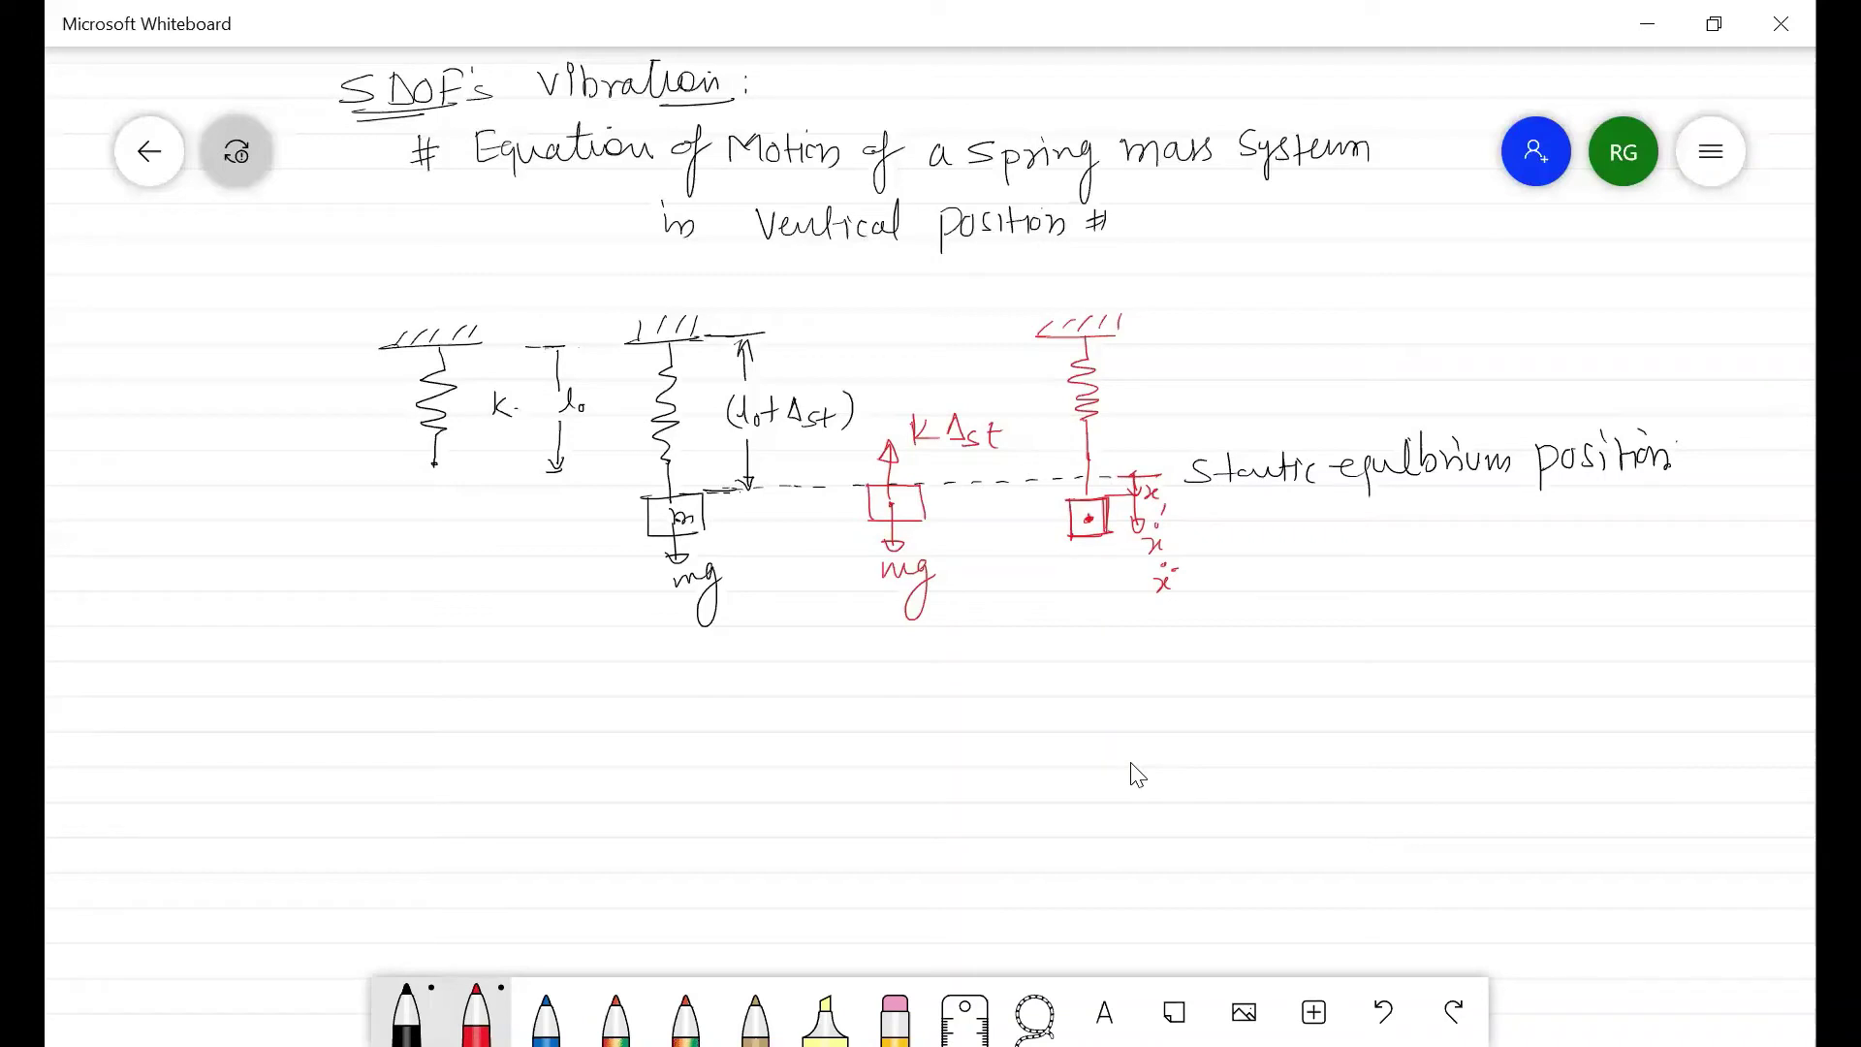
mouse_move(1070, 697)
mouse_down()
mouse_move(1123, 694)
mouse_move(1123, 731)
mouse_move(1071, 733)
mouse_up()
mouse_move(1071, 733)
mouse_down()
mouse_move(1121, 733)
mouse_move(1102, 747)
mouse_move(1103, 775)
mouse_move(1126, 776)
mouse_move(1121, 822)
mouse_up()
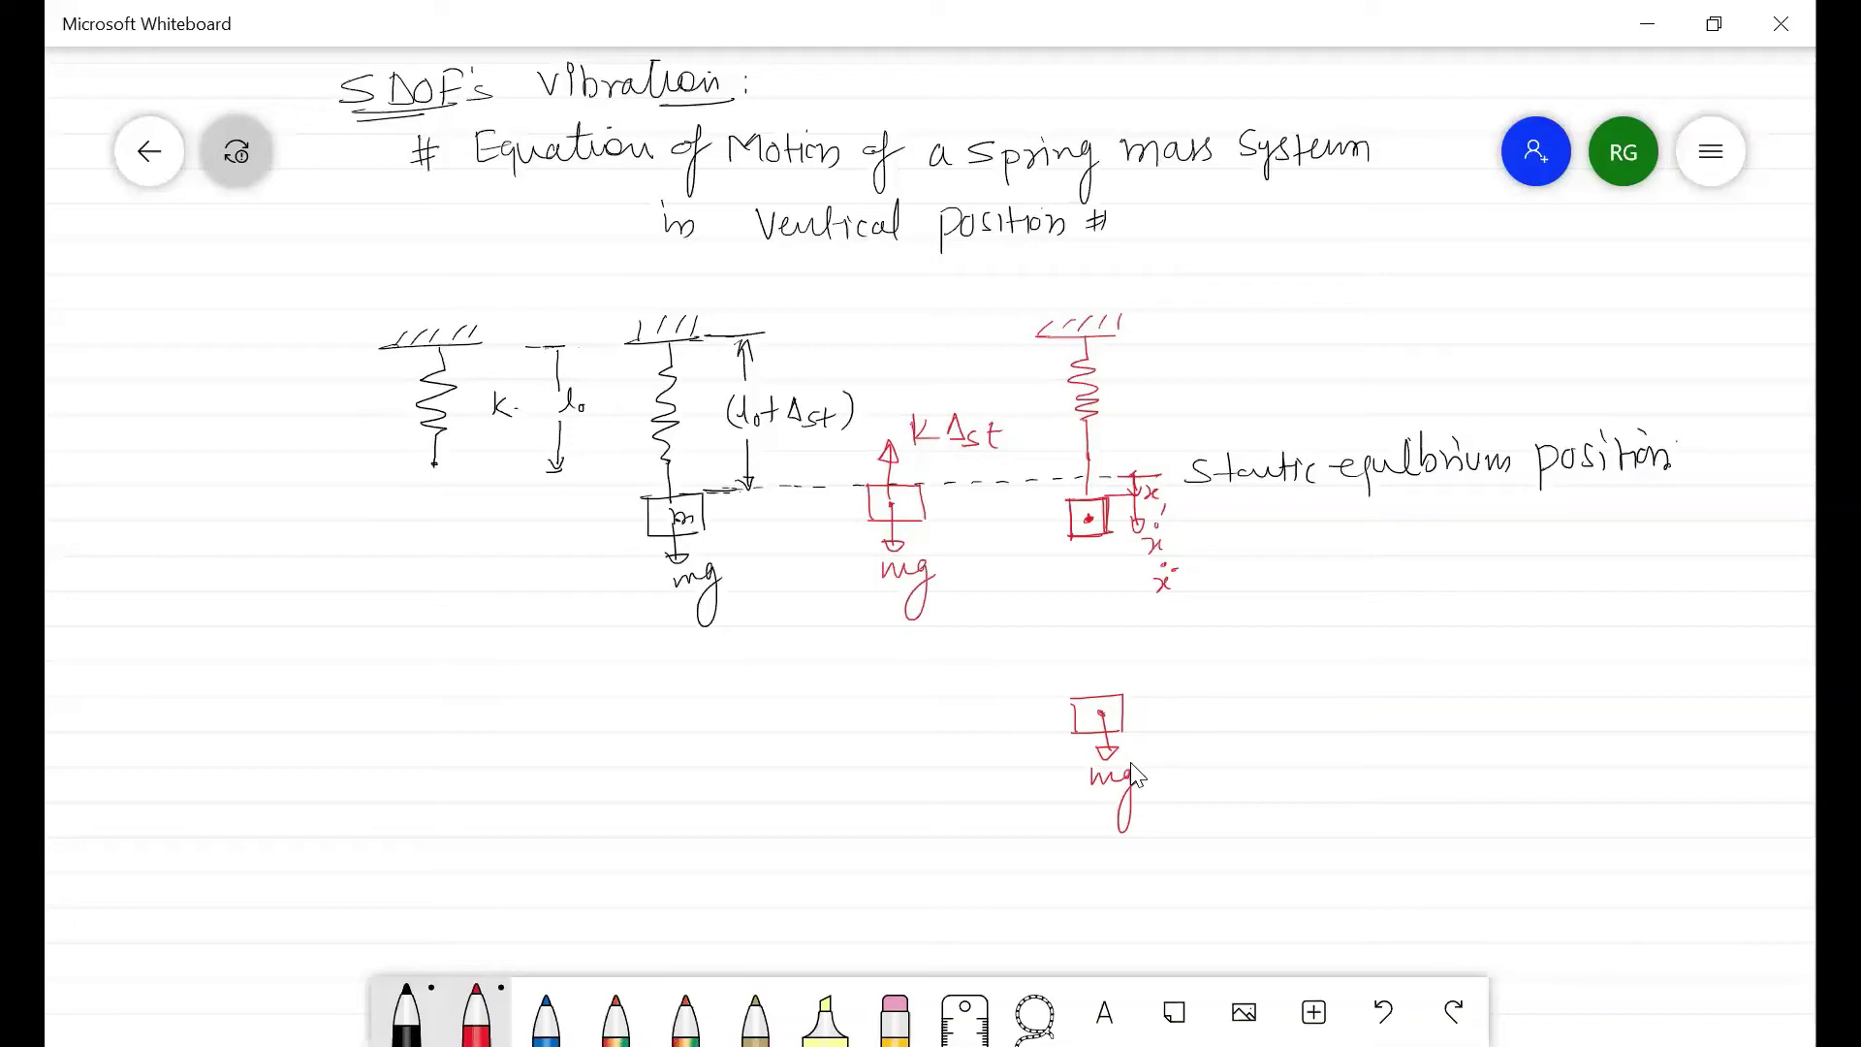
- Add an upward K(Δst+x) spring force to the lower red box and retrace the arrow beside x
mouse_move(1093, 637)
mouse_down()
mouse_move(1094, 706)
mouse_move(1099, 655)
mouse_move(1234, 652)
mouse_up()
drag(1228, 636, 1268, 635)
mouse_move(1276, 625)
mouse_down()
mouse_move(1306, 653)
mouse_move(1225, 651)
mouse_up()
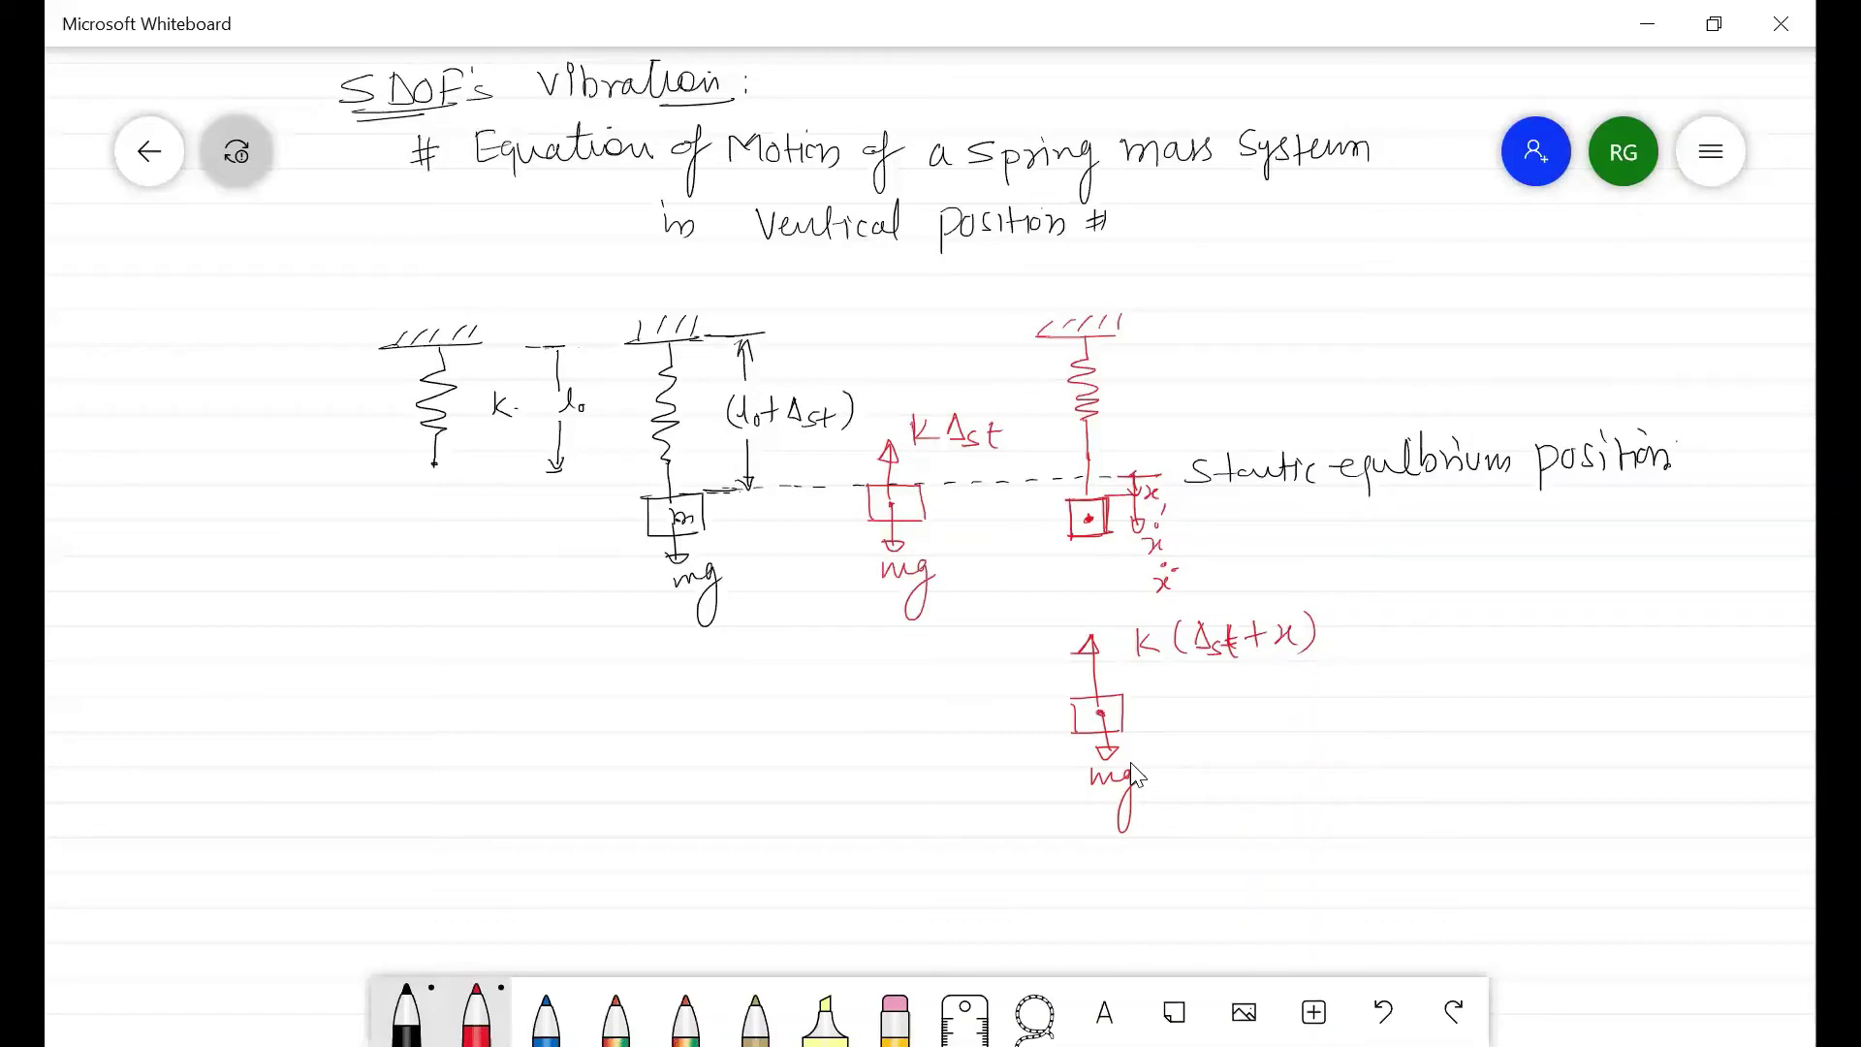
drag(1134, 514, 1134, 542)
- In blue, add the mẍ inertia arrow on the lower box and write mẍ = −K(x+Δst)+mg
click(546, 1013)
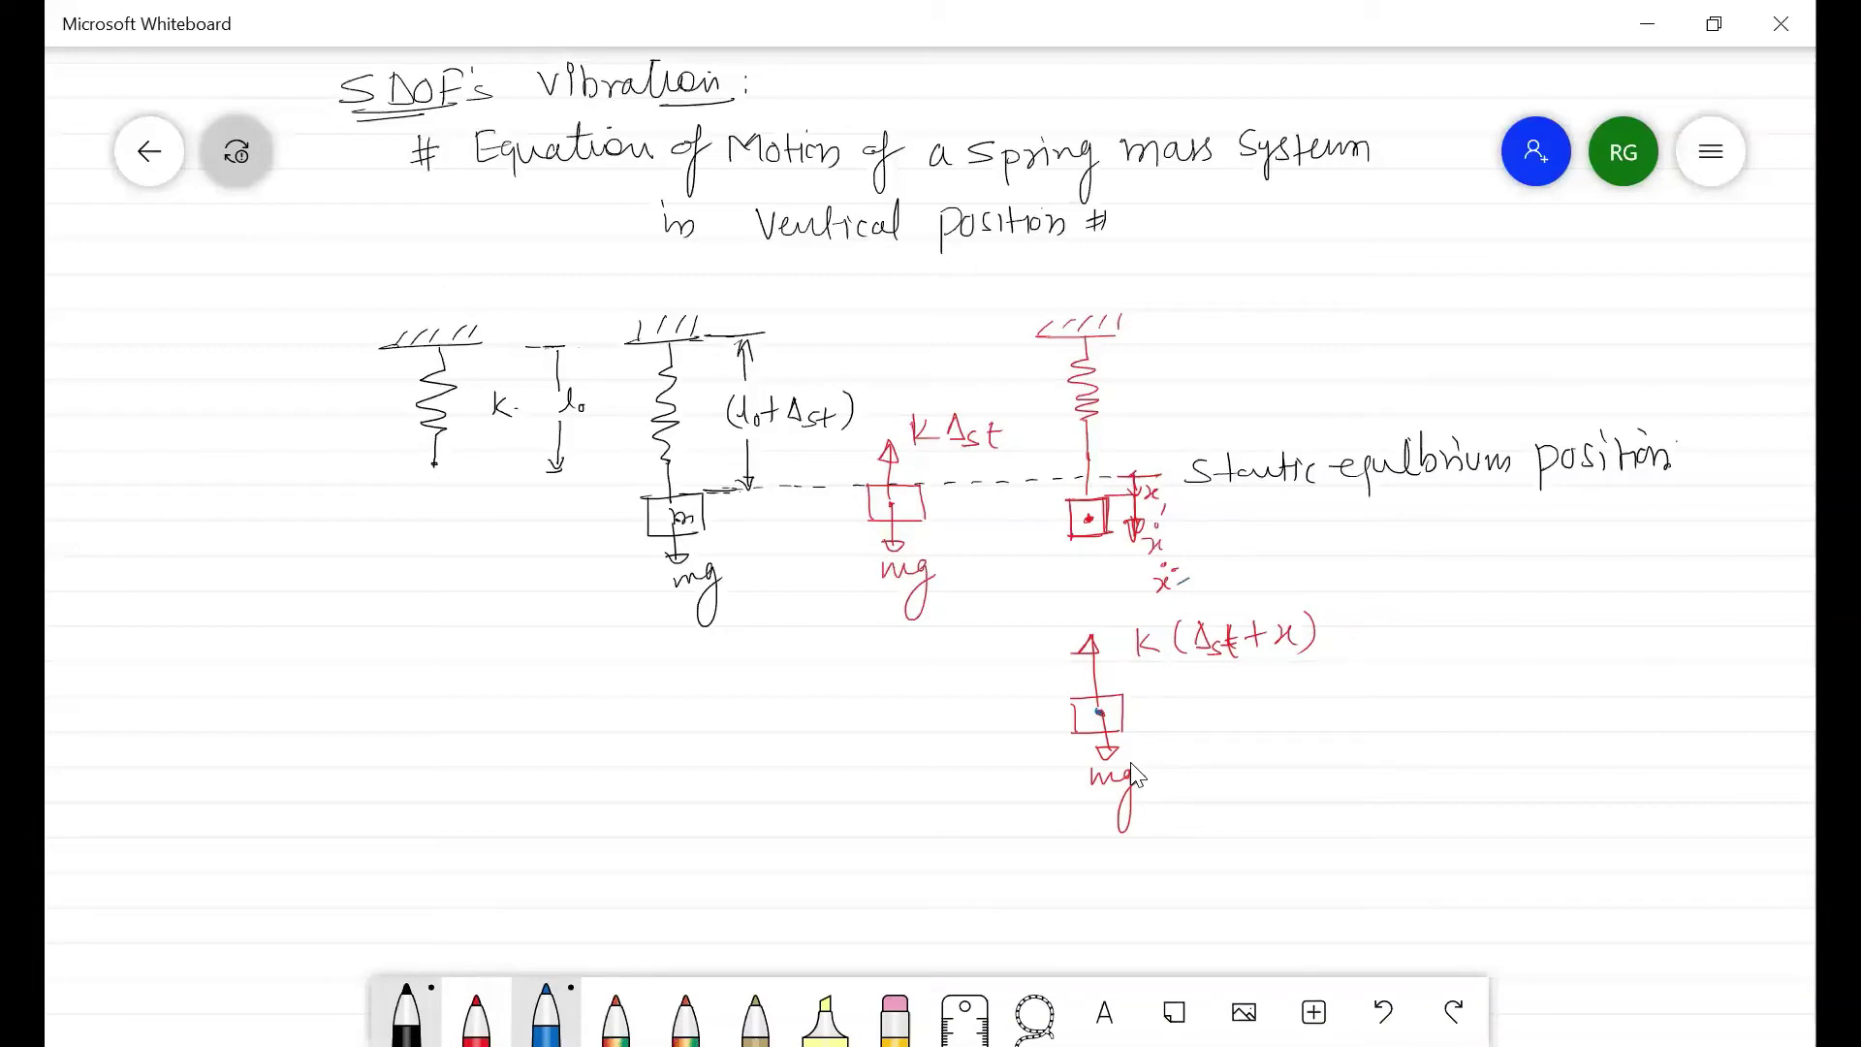
mouse_move(1098, 706)
mouse_down()
mouse_move(1092, 675)
mouse_move(1105, 688)
mouse_move(1029, 690)
mouse_up()
drag(1034, 690, 1048, 677)
drag(475, 746, 532, 766)
mouse_move(693, 740)
mouse_down()
mouse_move(695, 759)
mouse_move(741, 771)
mouse_move(796, 756)
mouse_move(871, 782)
mouse_move(922, 748)
mouse_move(974, 746)
mouse_move(978, 790)
mouse_move(1008, 747)
mouse_up()
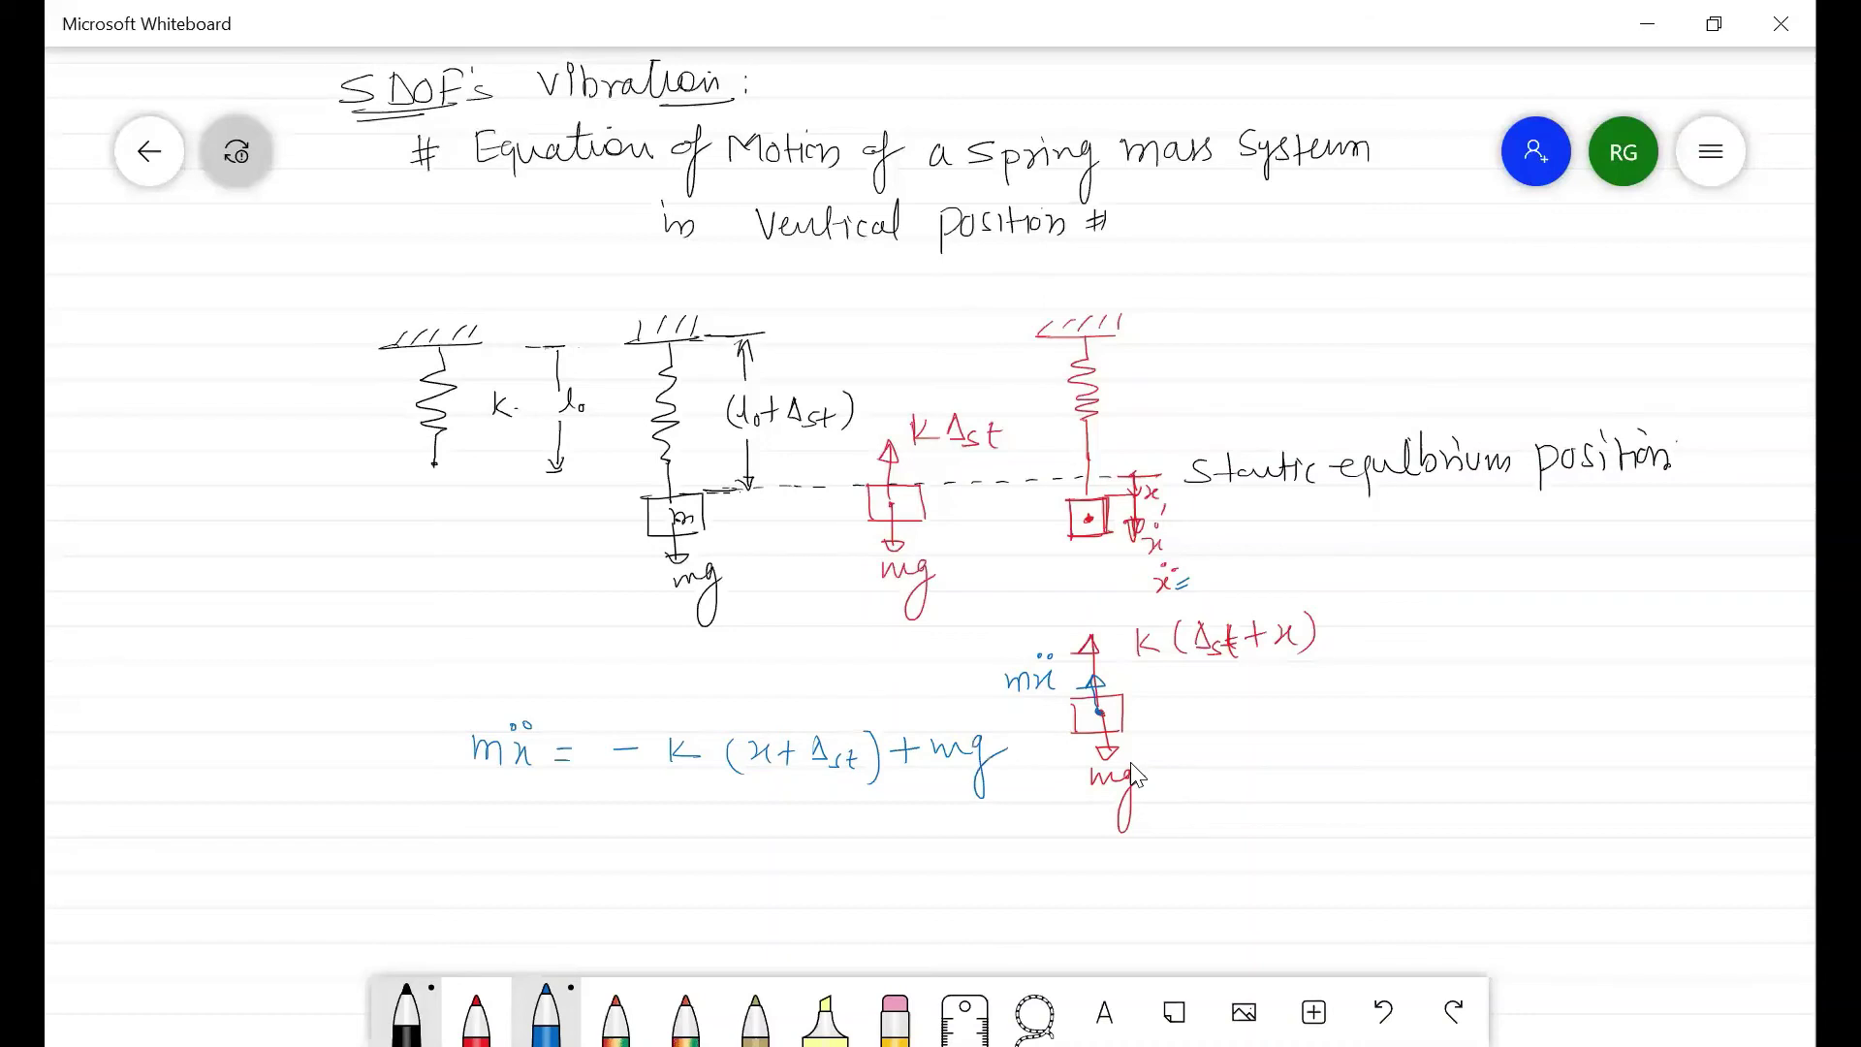